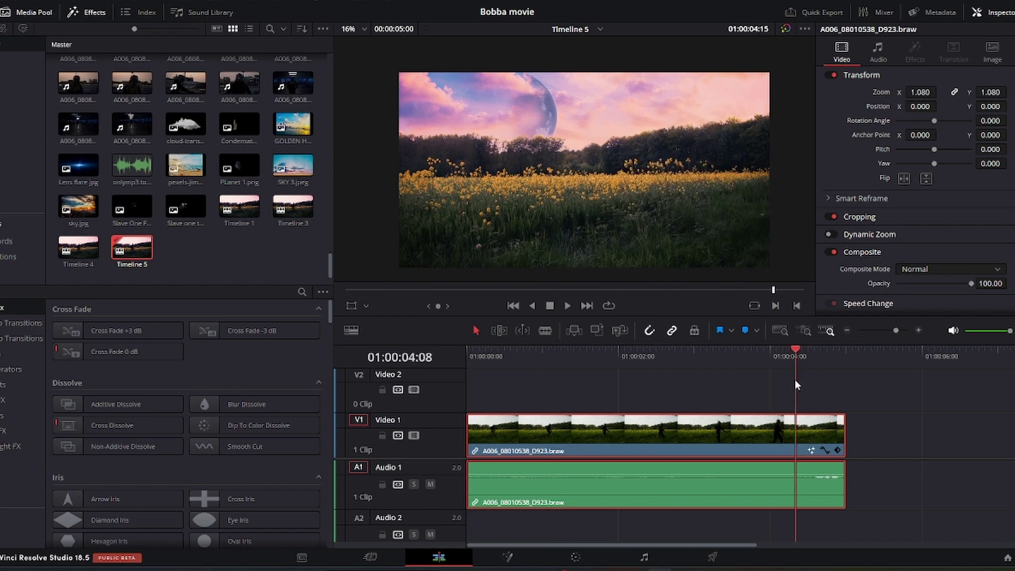
Split the flower-field clip a couple of frames back near the four-second mark and delete the tail
key("Left")
key("Left")
key("ctrl+b")
left_click(574, 376)
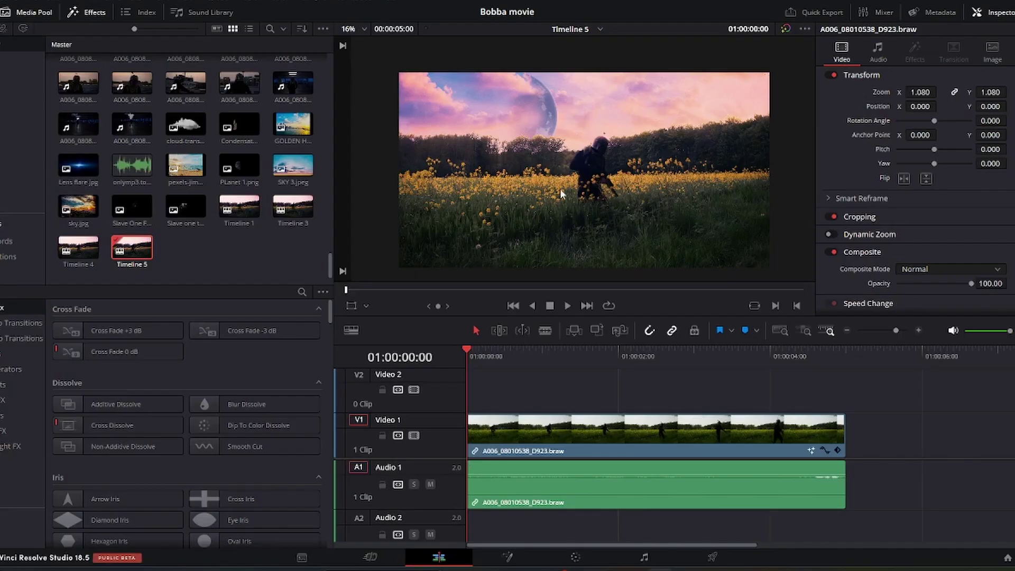
Export the current frame as a PNG still image
left_click(32, 1)
mouse_move(202, 155)
left_click(240, 162)
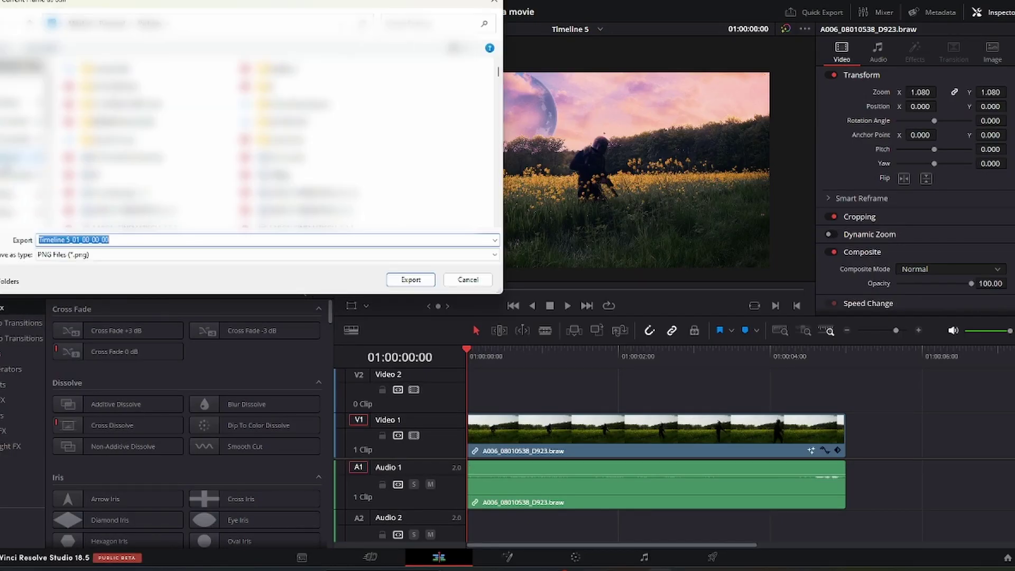
type("b")
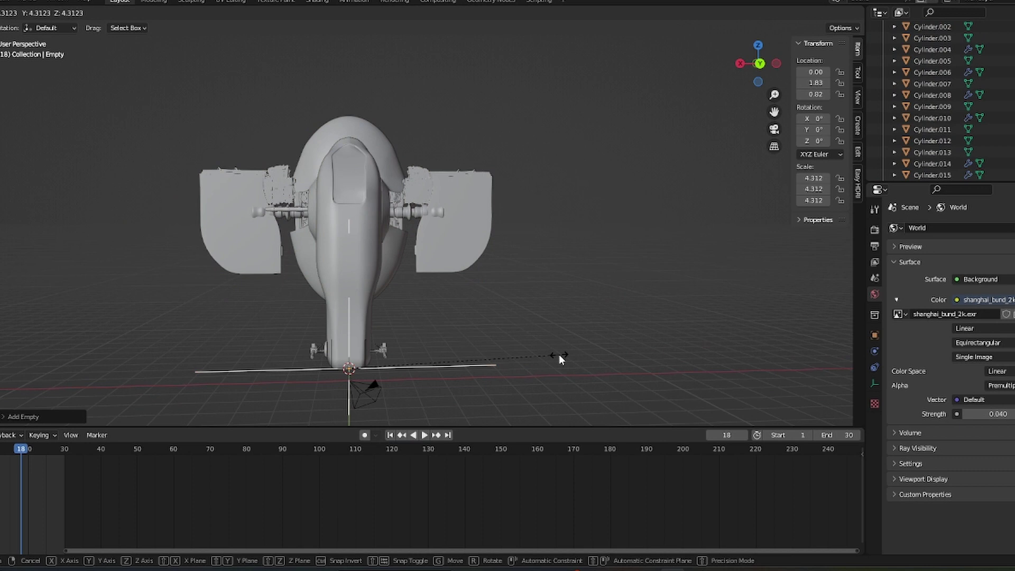
Add an empty, parent the spaceship to it, and rotate it 90° on X
left_click(401, 291)
left_click(646, 270, "shift")
key("ctrl+p")
left_click(648, 272)
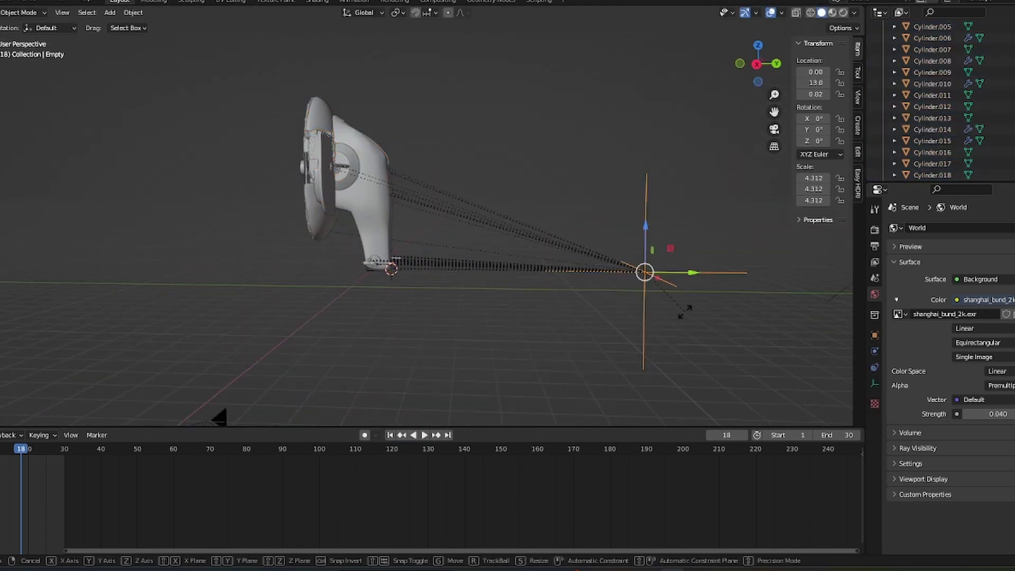
key("r")
key("x")
key("9")
key("0")
key("Return")
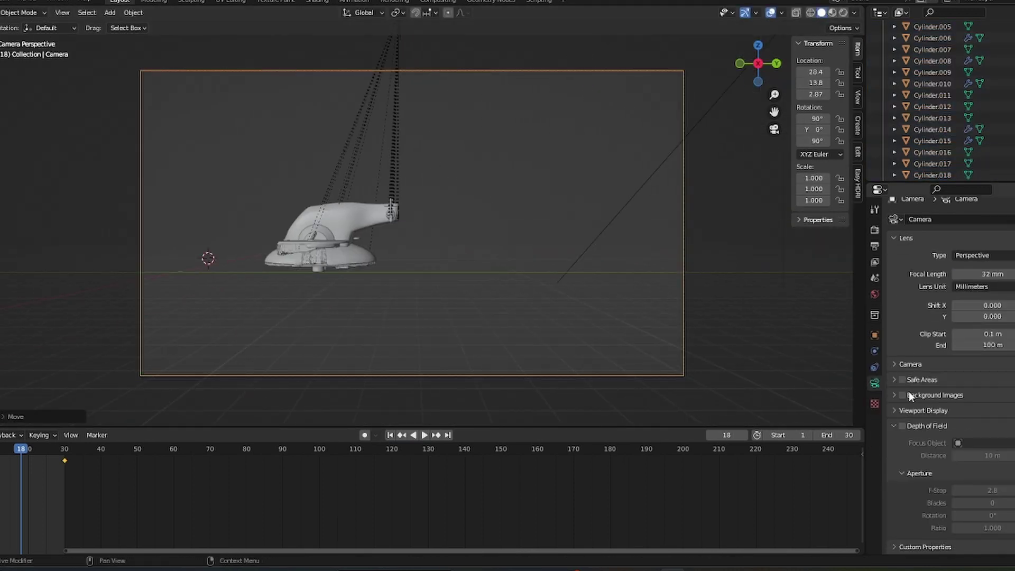
Load the flower-field background image for the camera and add a scaled-up area light
left_click(968, 412)
left_click(982, 461)
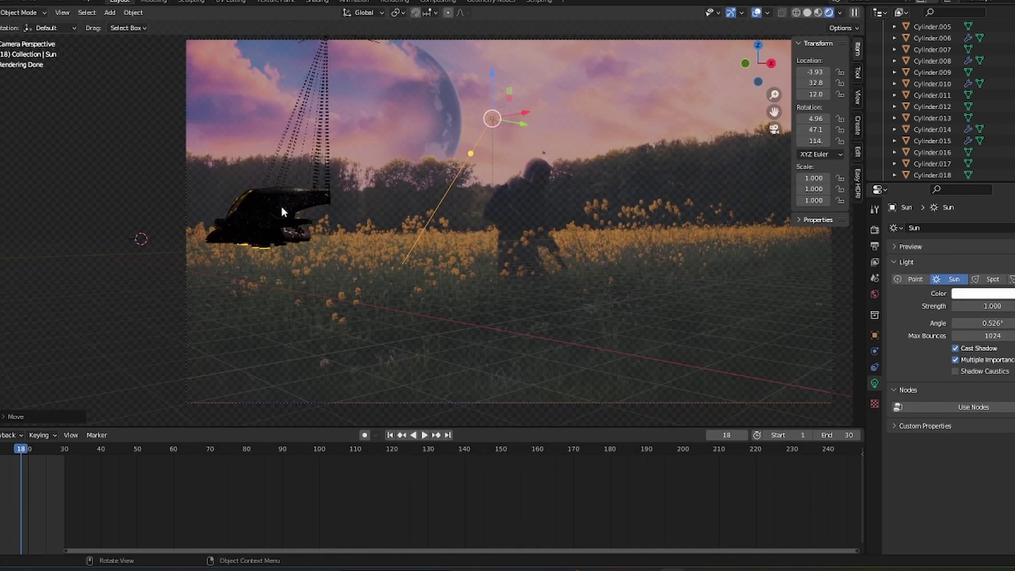
key("shift+a")
mouse_move(285, 235)
left_click(325, 272)
key("s")
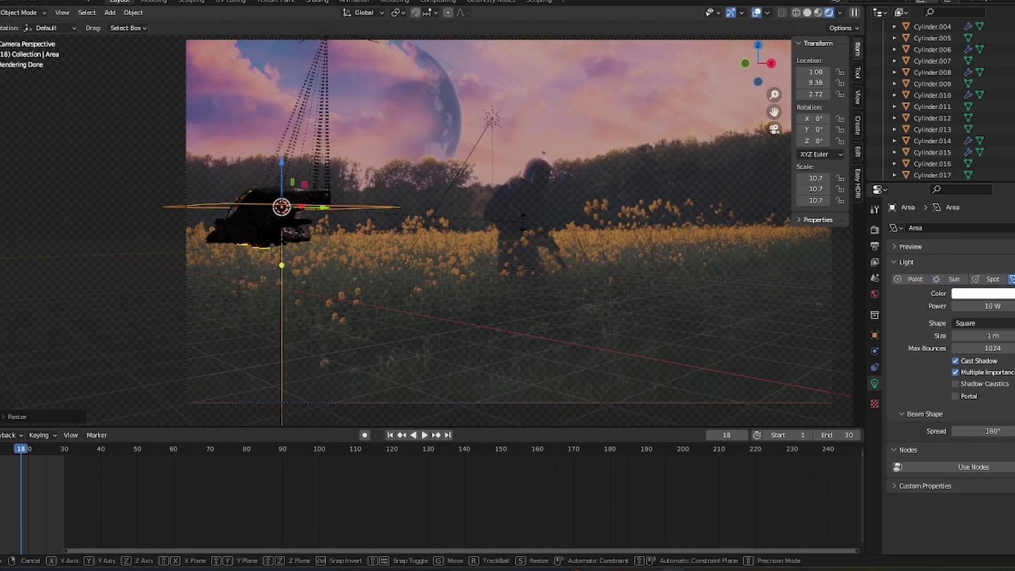
scroll(267, 226, "up", 3)
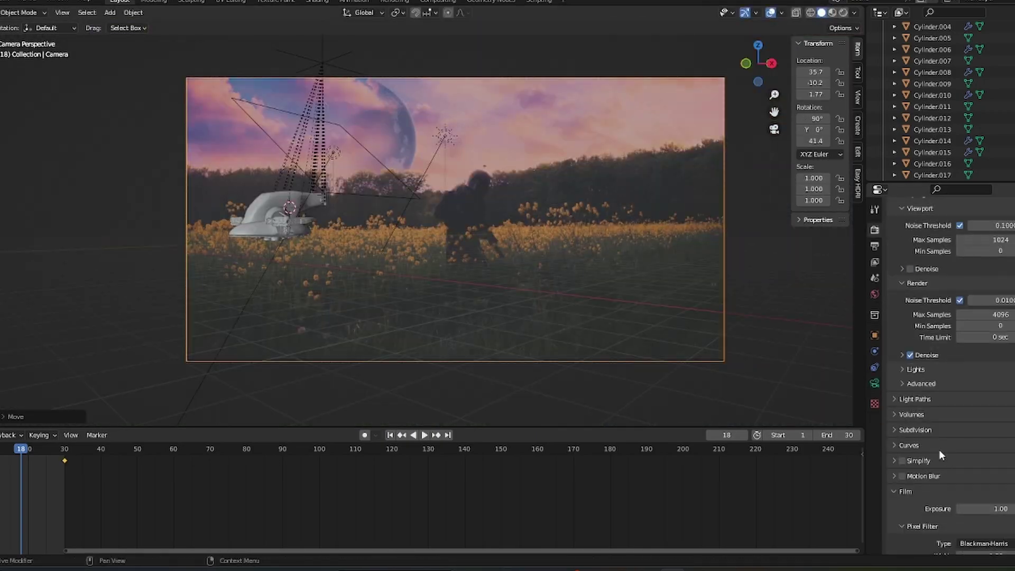
Save the Blender file and render the current frame
key("ctrl+s")
key("F12")
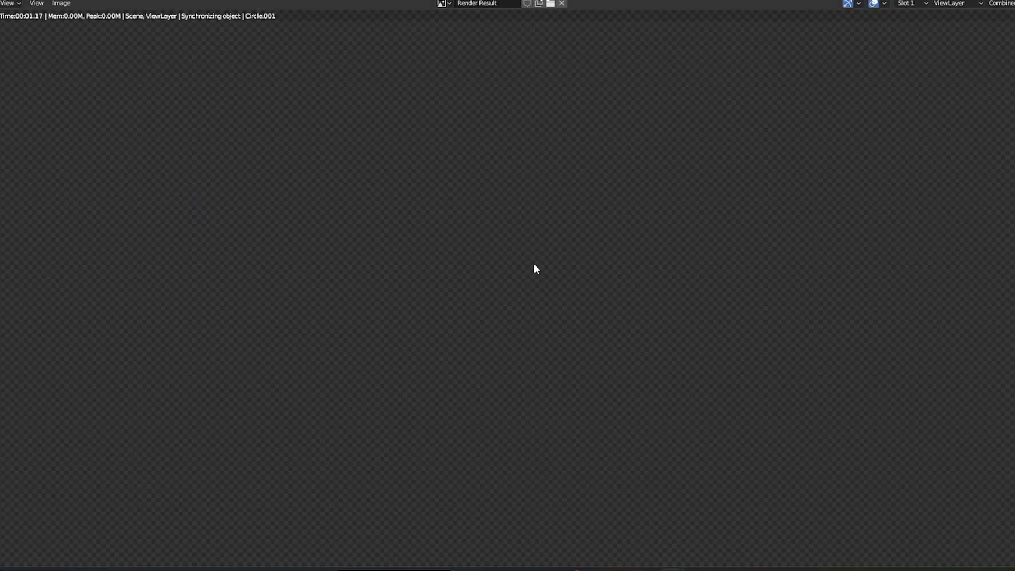
scroll(530, 327, "down", 2)
On the Fusion page, drag the rendered ship clip from File Explorer into the node graph
scroll(530, 329, "up", 1)
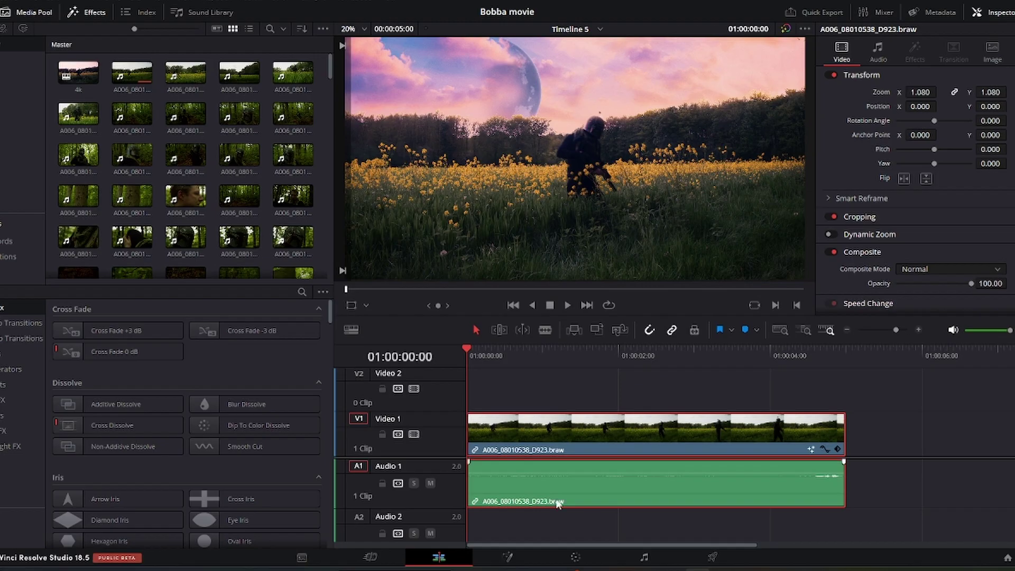
key("shift+5")
scroll(289, 404, "down", 5)
scroll(606, 351, "up", 3)
left_click_drag(607, 351, 628, 437)
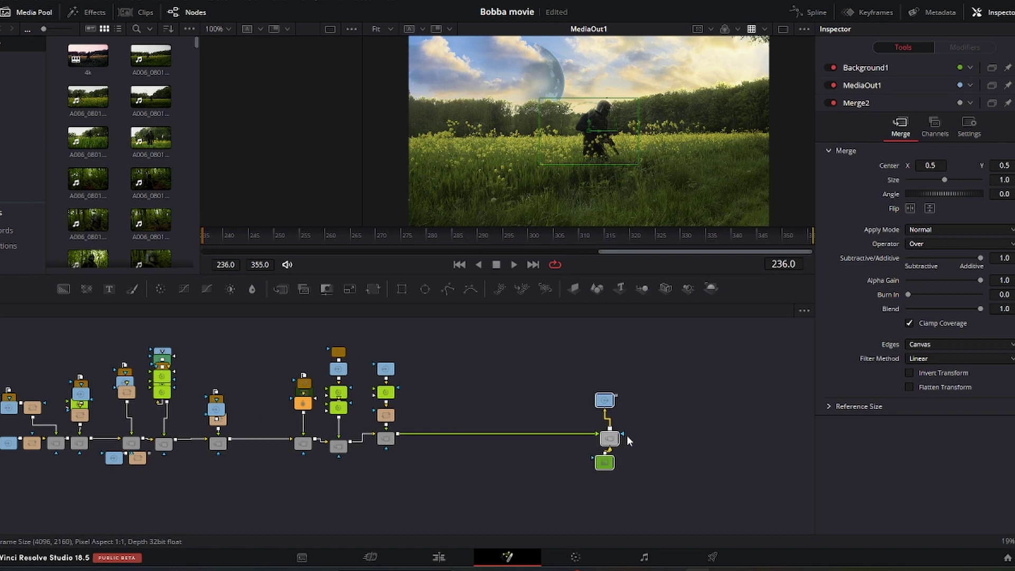
key("super+e")
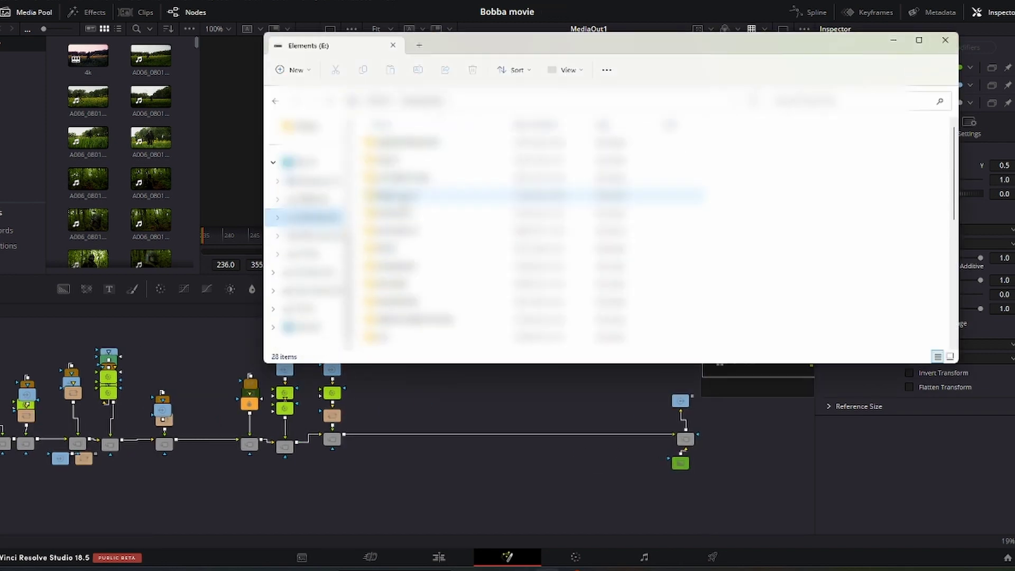
left_click_drag(720, 159, 391, 377)
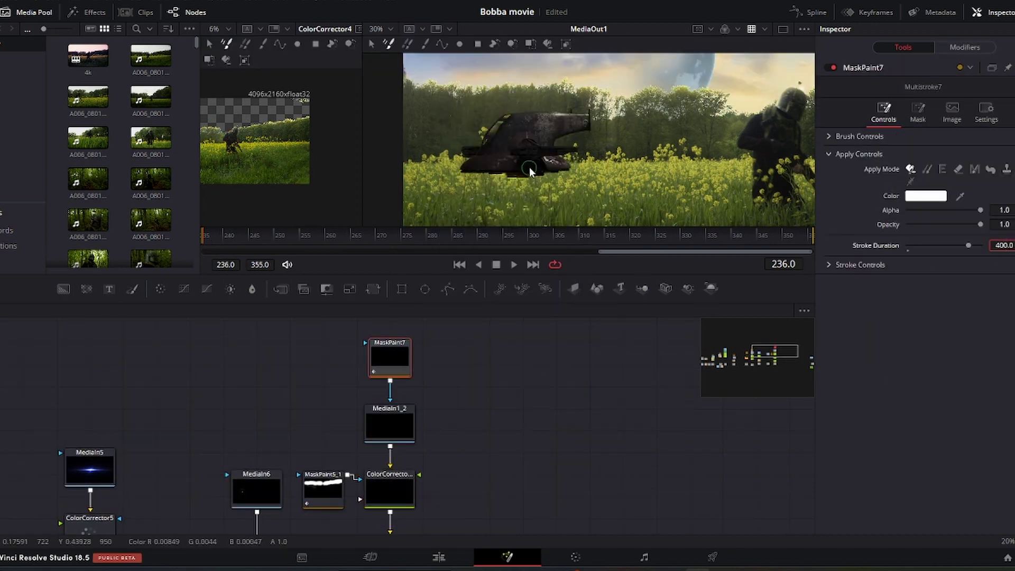
Select MediaIn1_2 and MaskPaint7, then paint strokes around the flowers at the ship's base
left_click(397, 425)
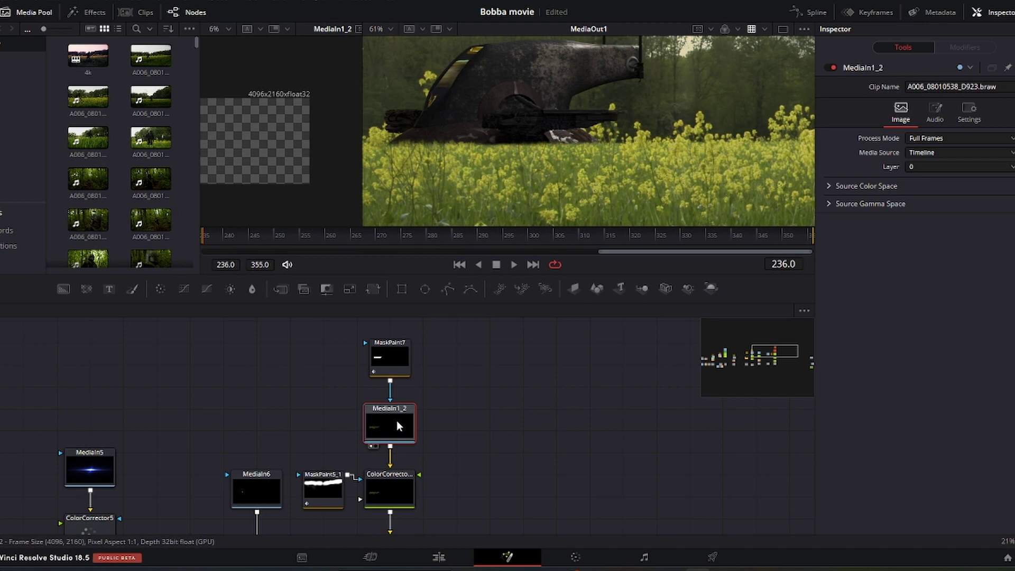
left_click(548, 142)
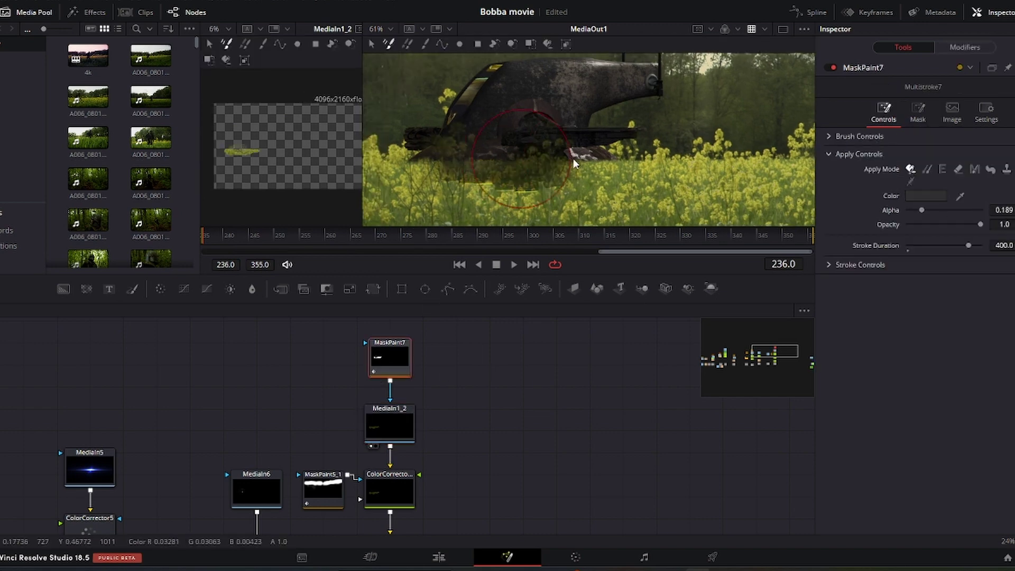
scroll(548, 142, "up", 10)
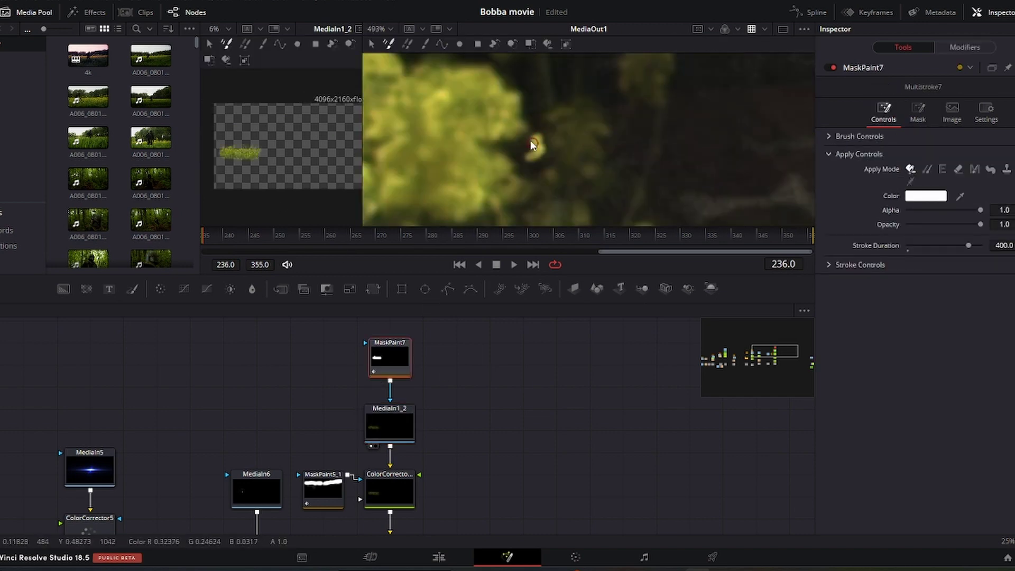
scroll(563, 100, "down", 8)
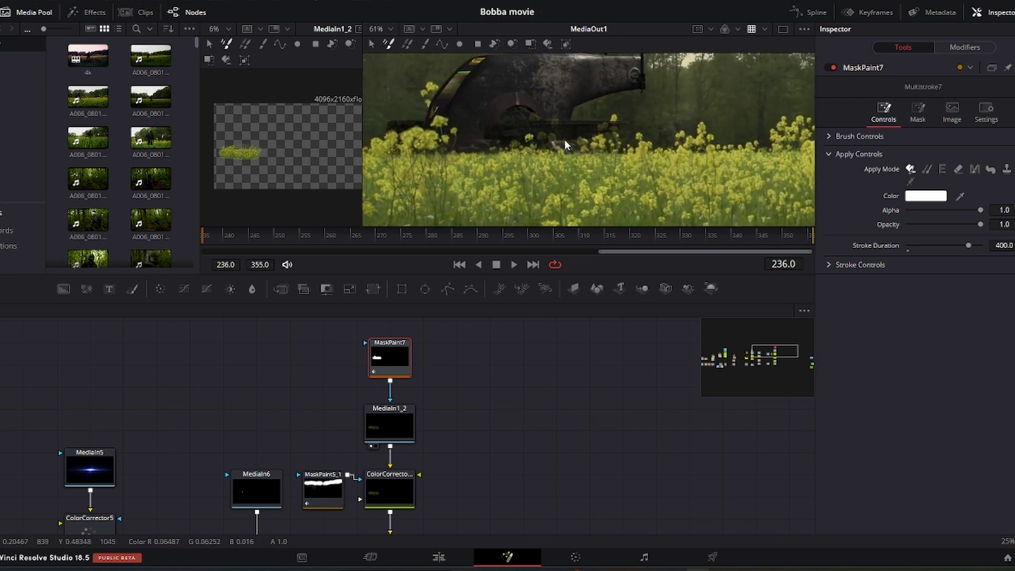
scroll(564, 140, "up", 8)
scroll(504, 153, "down", 6)
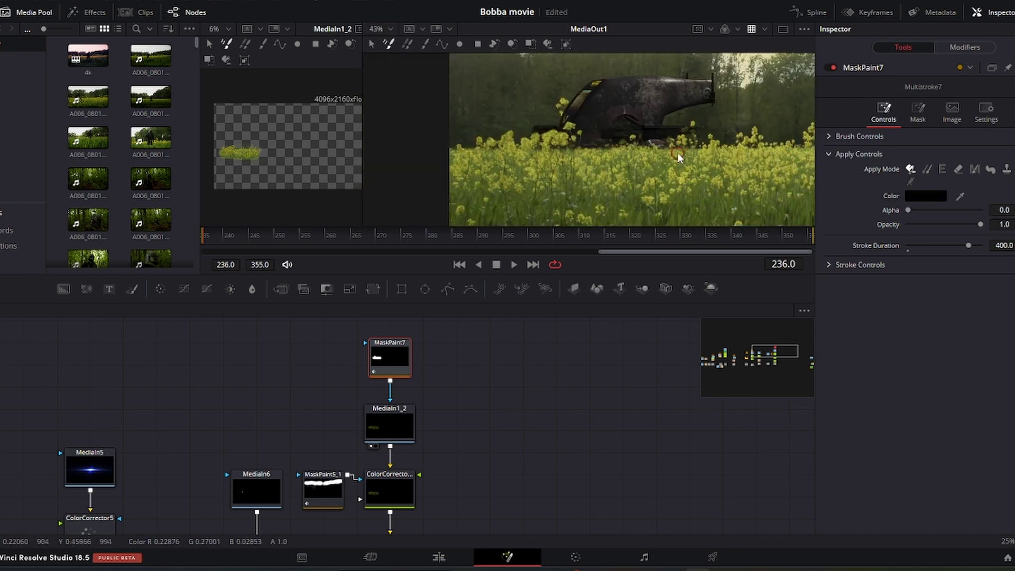
scroll(470, 171, "up", 6)
scroll(683, 129, "down", 6)
scroll(570, 133, "up", 8)
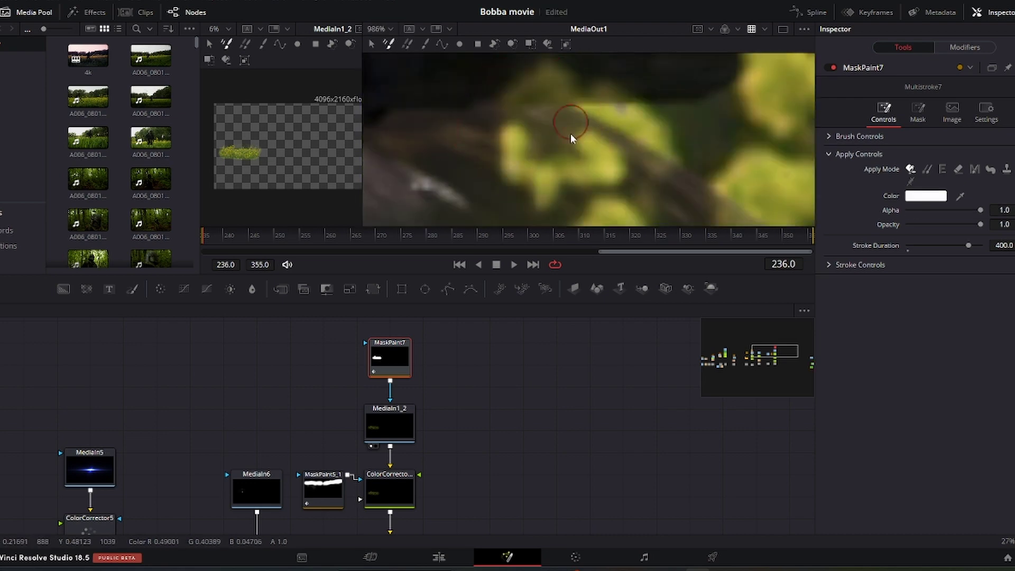
scroll(576, 147, "down", 6)
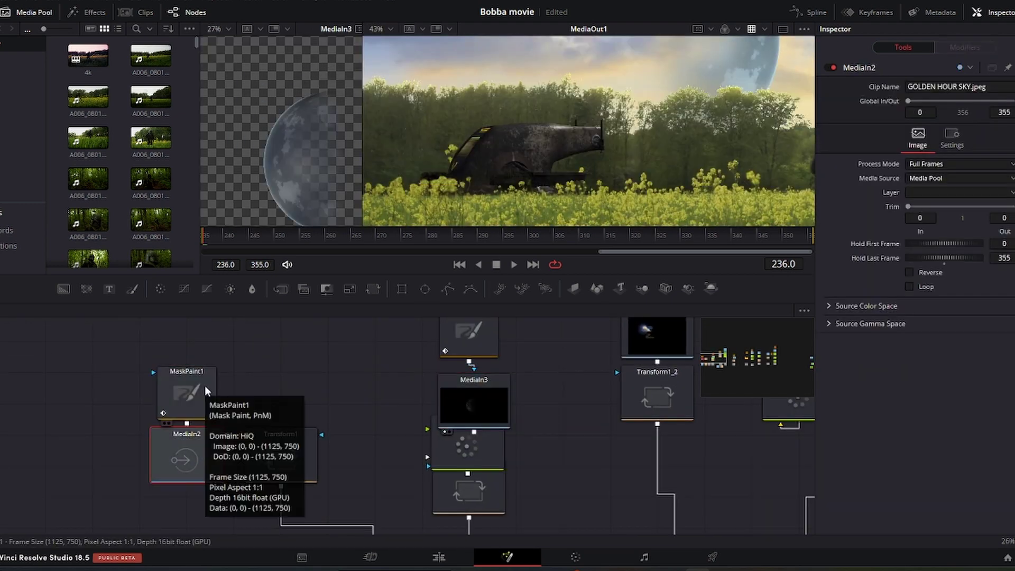
Set ColorCorrector6 to gain 0.27 and gamma 1.38 to darken the ship
key("1")
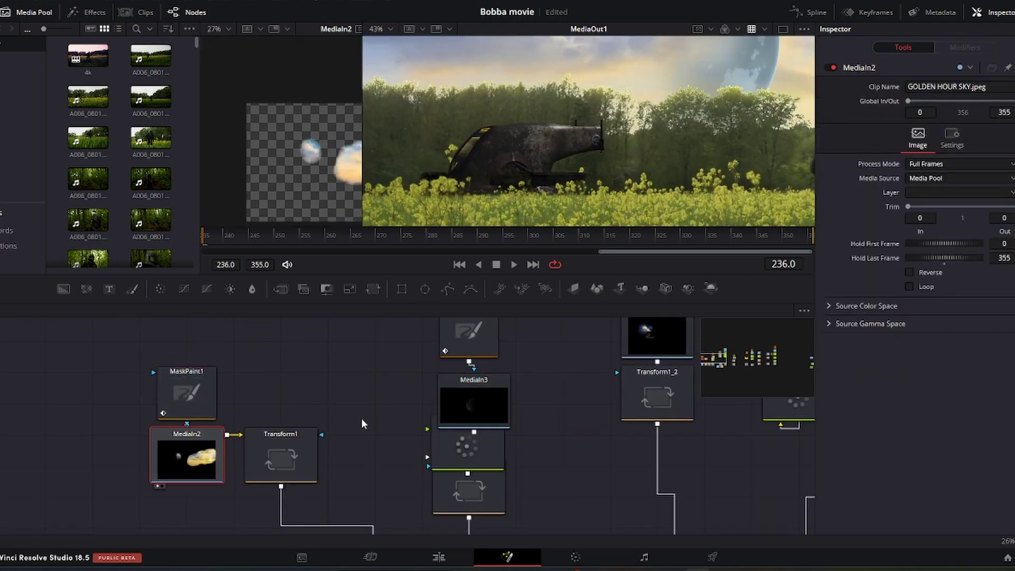
scroll(360, 418, "down", 5)
left_click_drag(481, 351, 410, 520)
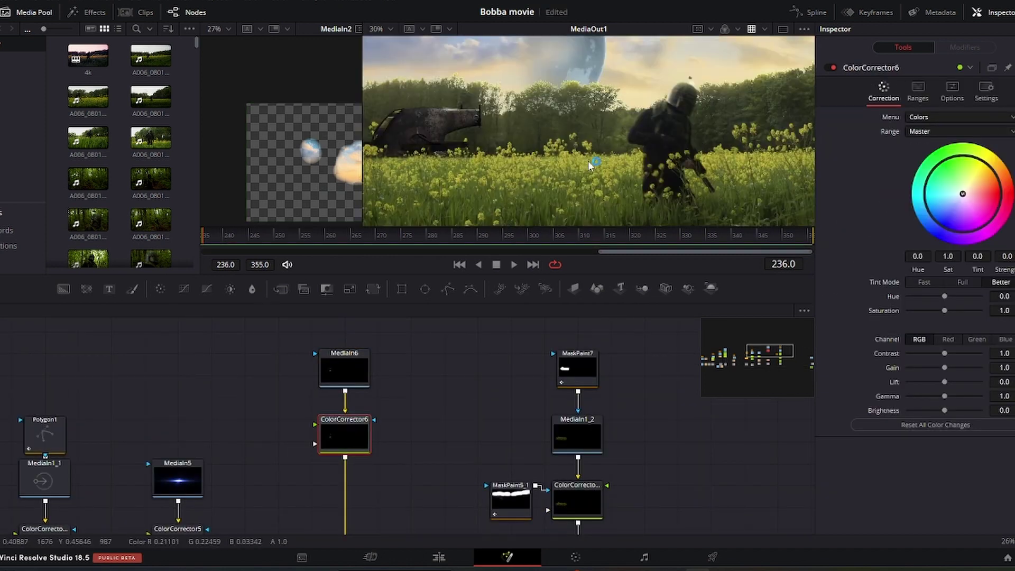
scroll(588, 160, "up", 3)
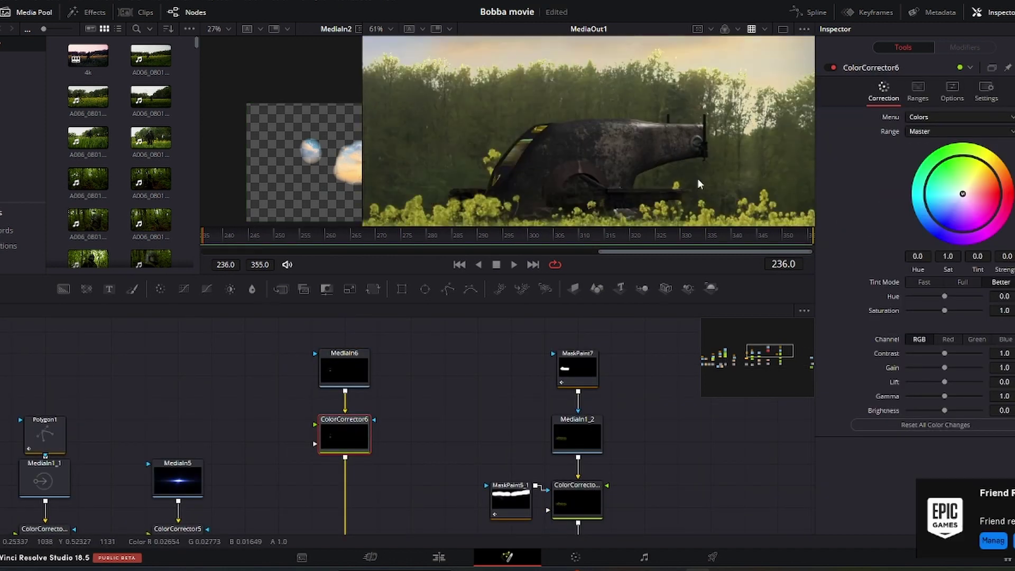
left_click_drag(947, 368, 951, 396)
scroll(494, 166, "down", 3)
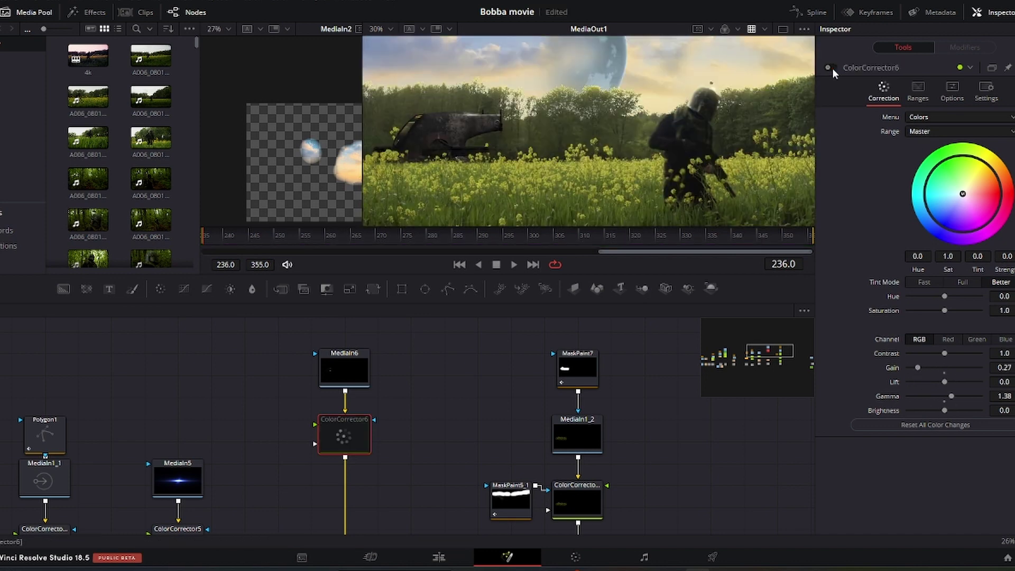
Insert ColorCorrector7 via the cc quick search for a slight tint and saturation boost
scroll(622, 121, "left", 3)
key("shift+space")
type("cc")
key("Return")
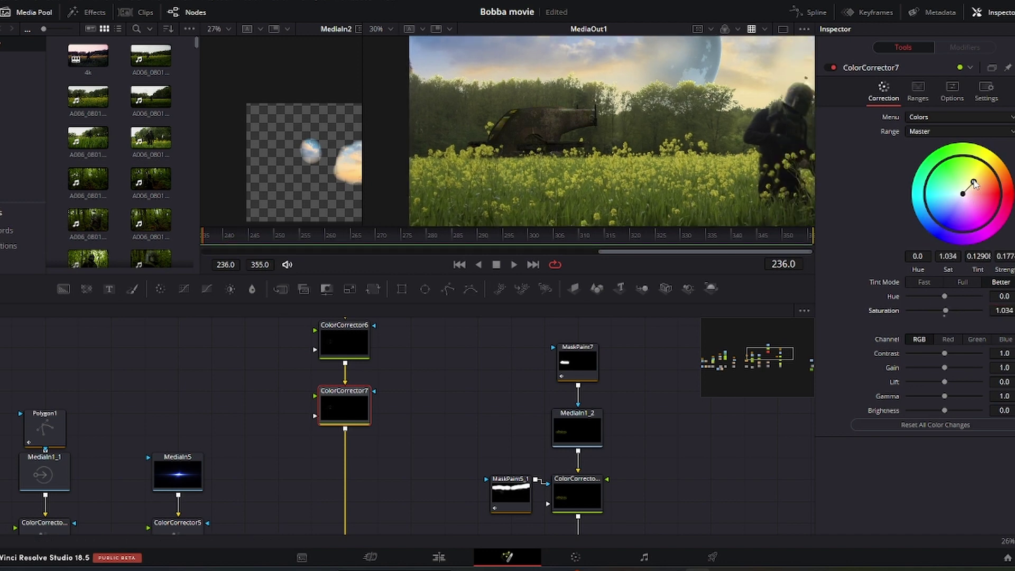
scroll(623, 109, "up", 5)
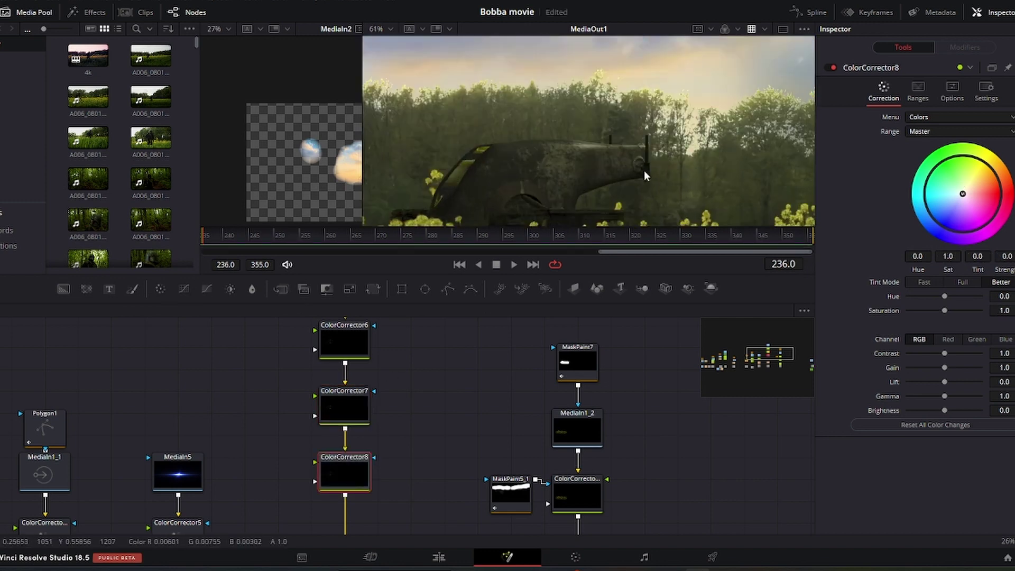
Raise ColorCorrector8's gain to 3.29 and paint the highlight area in MaskPaint8
left_click_drag(945, 367, 965, 367)
left_click_drag(944, 396, 939, 397)
double_click(940, 397)
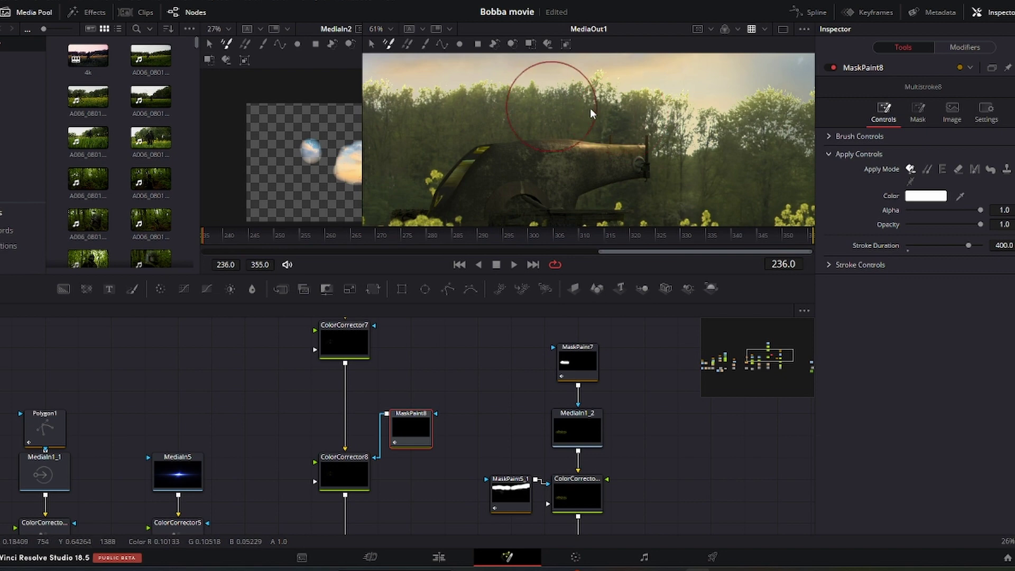
left_click_drag(592, 113, 570, 104)
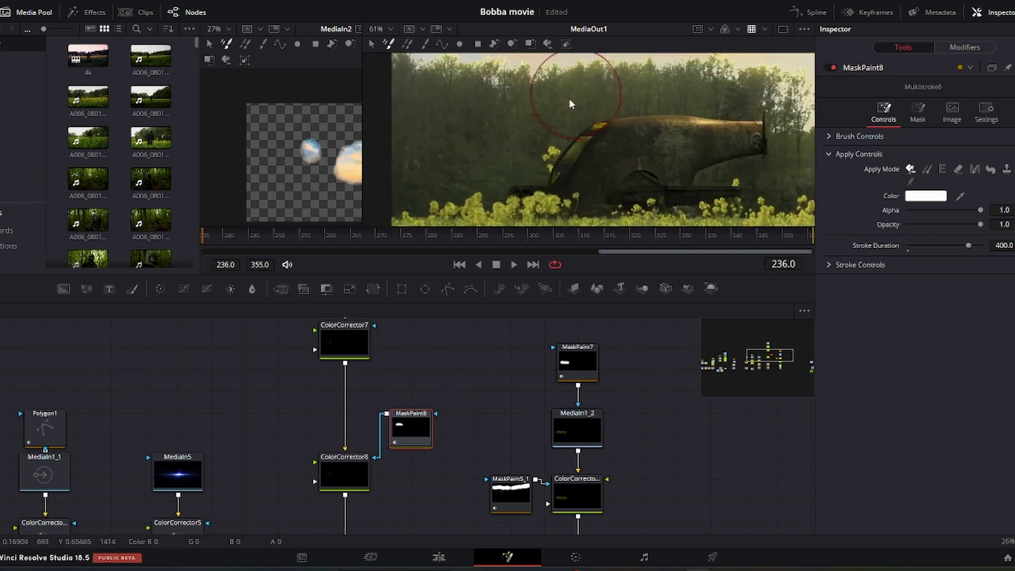
scroll(582, 212, "up", 5)
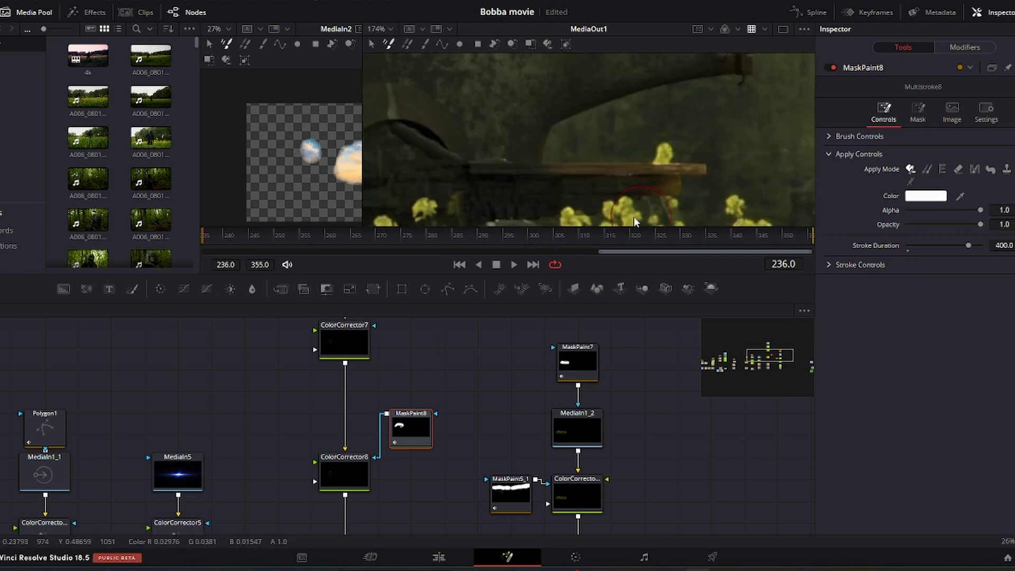
Insert ColorCorrector9 below ColorCorrector8 with gain 1.44 and gamma 0.77
left_click(344, 473)
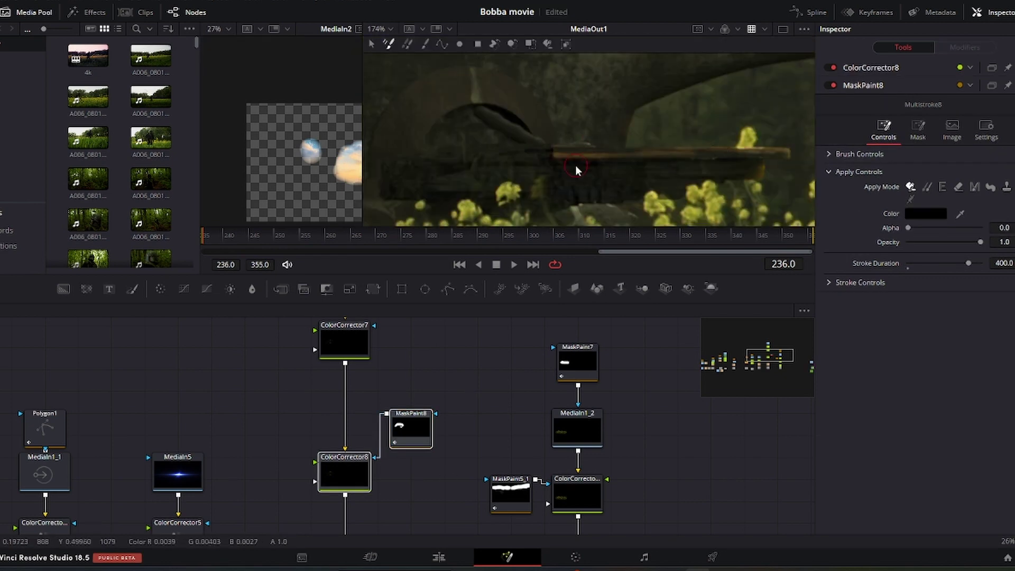
scroll(634, 161, "down", 5)
left_click(160, 288)
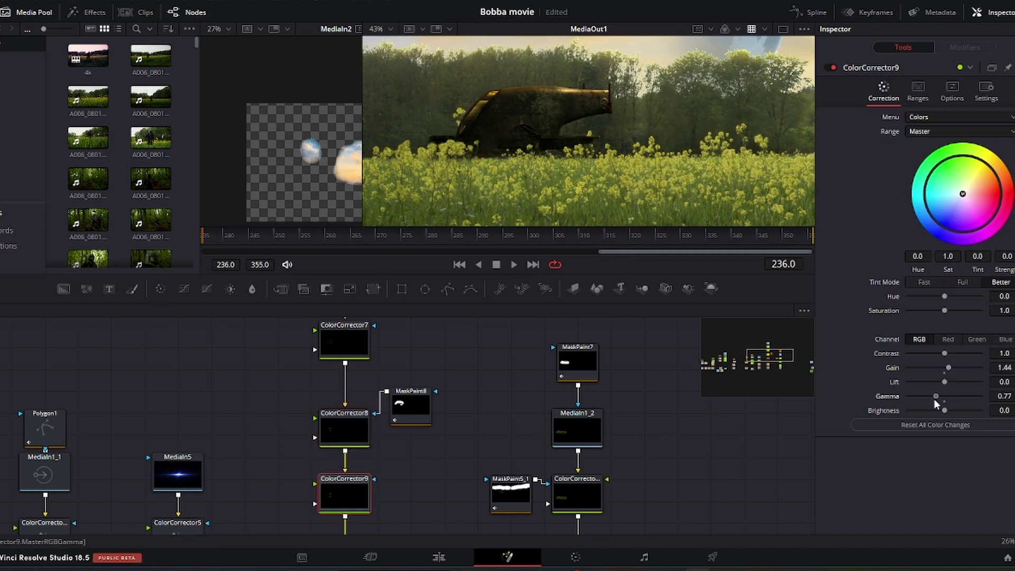
Add a Mask Paint node to ColorCorrector9, paint under the ship, and lower gamma to 0.72
key("shift+space")
type("mask")
left_click(544, 364)
scroll(563, 163, "up", 5)
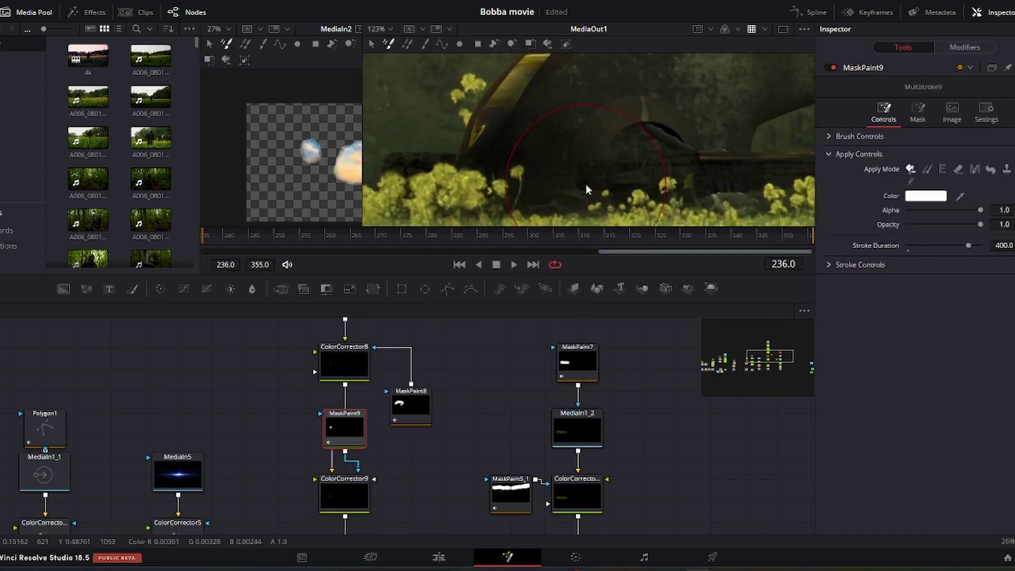
mouse_move(585, 189)
left_mouse_down()
mouse_move(577, 150)
mouse_move(588, 143)
mouse_move(534, 146)
mouse_move(563, 206)
mouse_move(631, 152)
mouse_move(615, 168)
mouse_move(586, 154)
mouse_move(589, 141)
mouse_move(622, 161)
mouse_move(587, 155)
mouse_move(543, 176)
left_mouse_up()
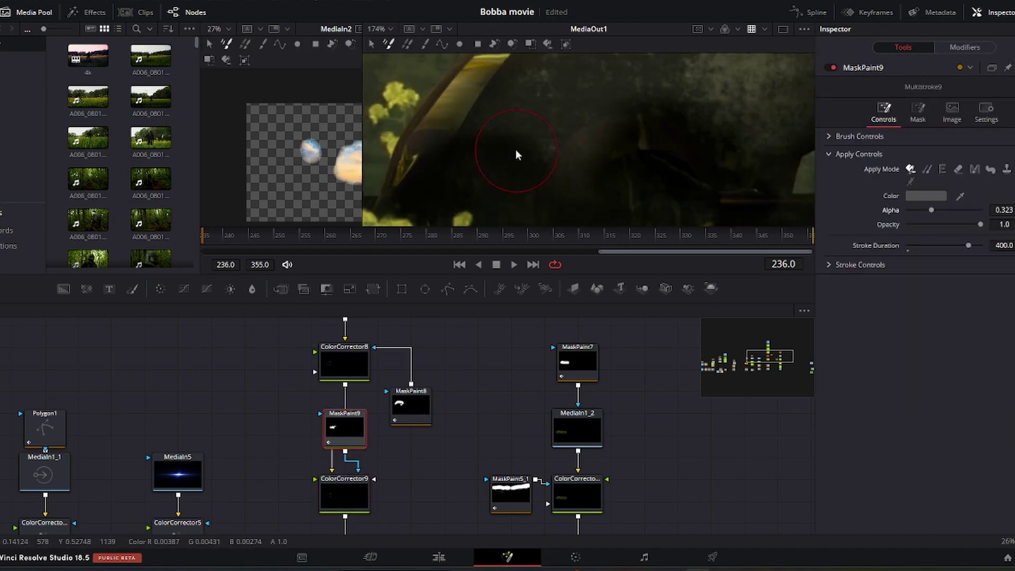
scroll(515, 149, "down", 3)
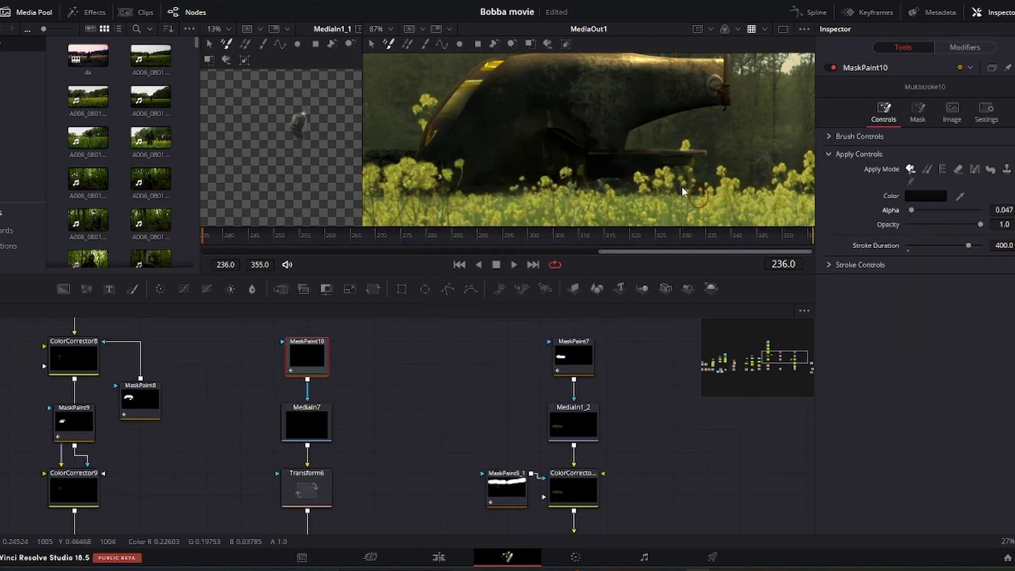
Paint low-alpha black strokes in MaskPaint10 around the ship's base, stroke duration 400
scroll(628, 213, "right", 5)
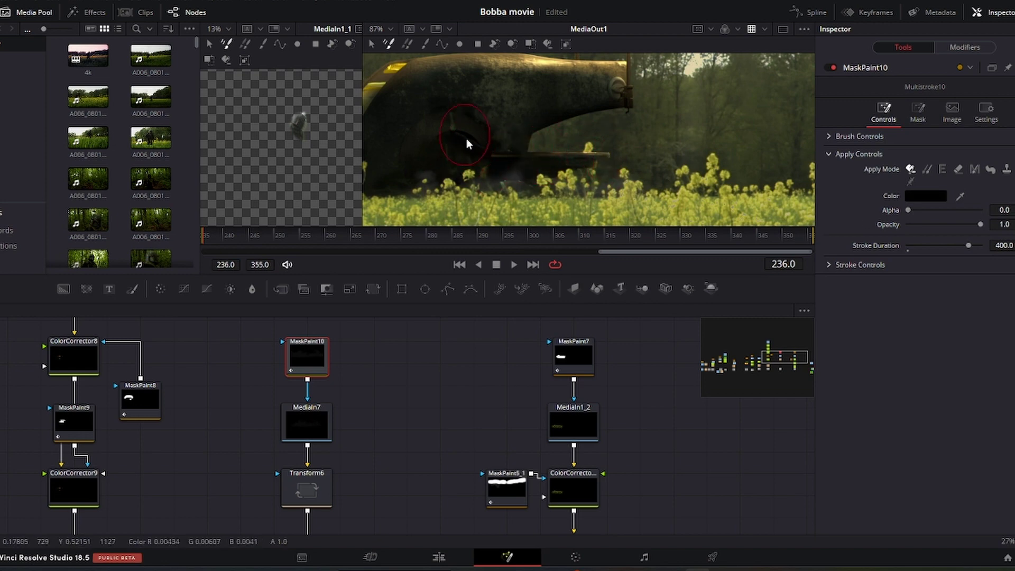
scroll(480, 150, "down", 5)
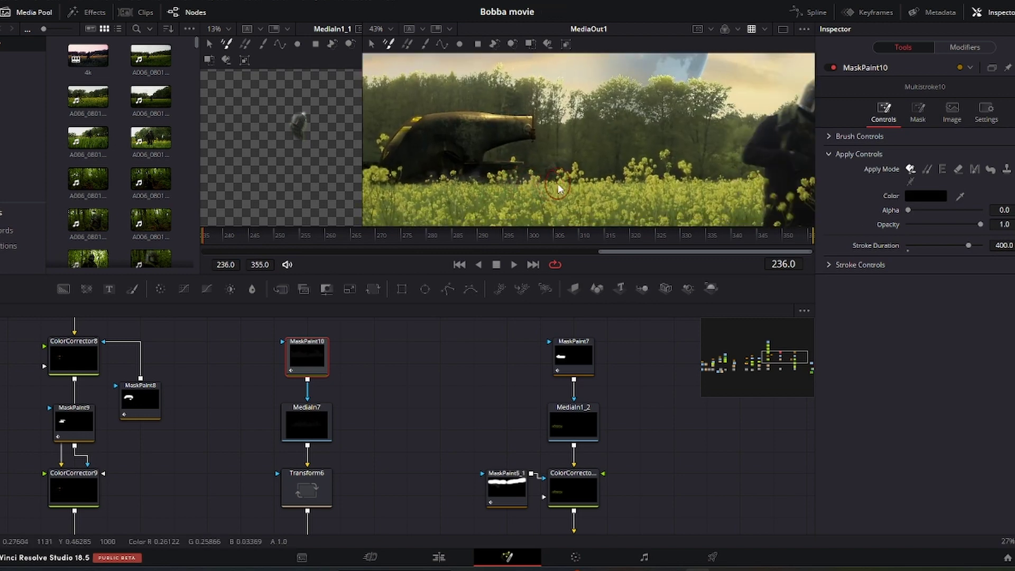
scroll(557, 182, "up", 8)
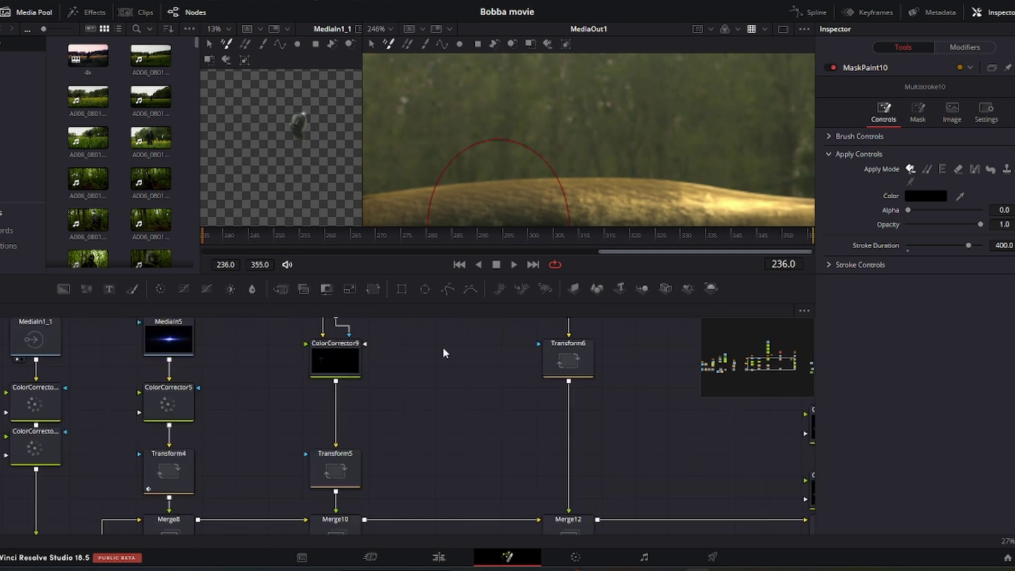
Add Film Grain below ColorCorrector9, setting grain size 1.25 and complexity 7
left_click(354, 367)
key("shift+space")
type("film")
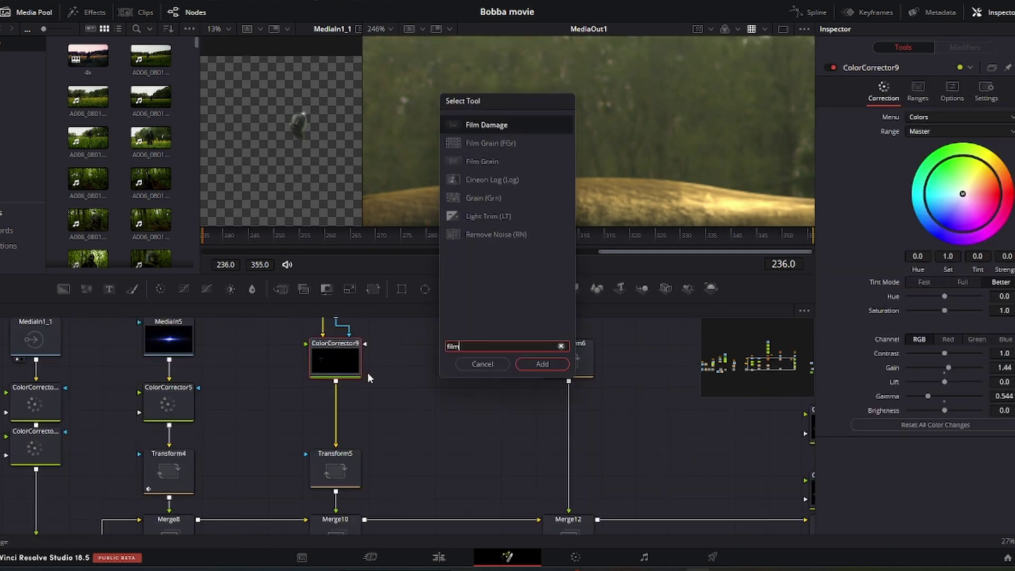
left_click(548, 364)
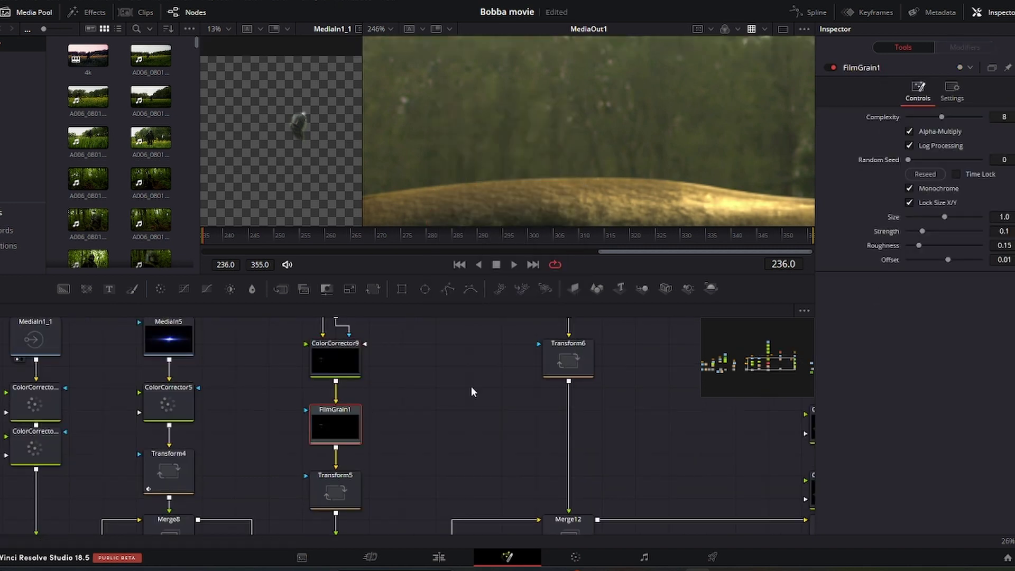
scroll(597, 97, "up", 2)
left_click(957, 117)
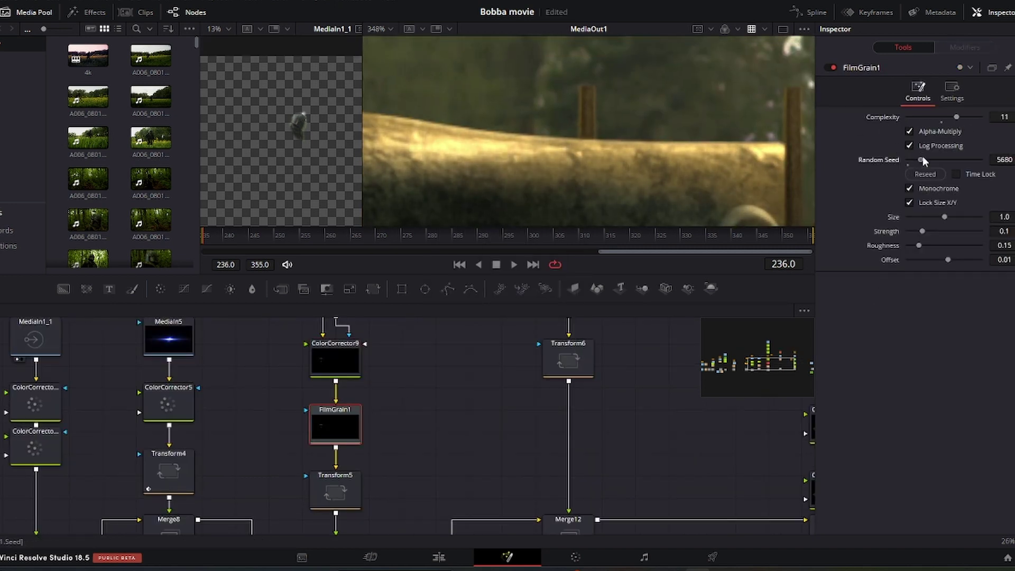
left_click(946, 217)
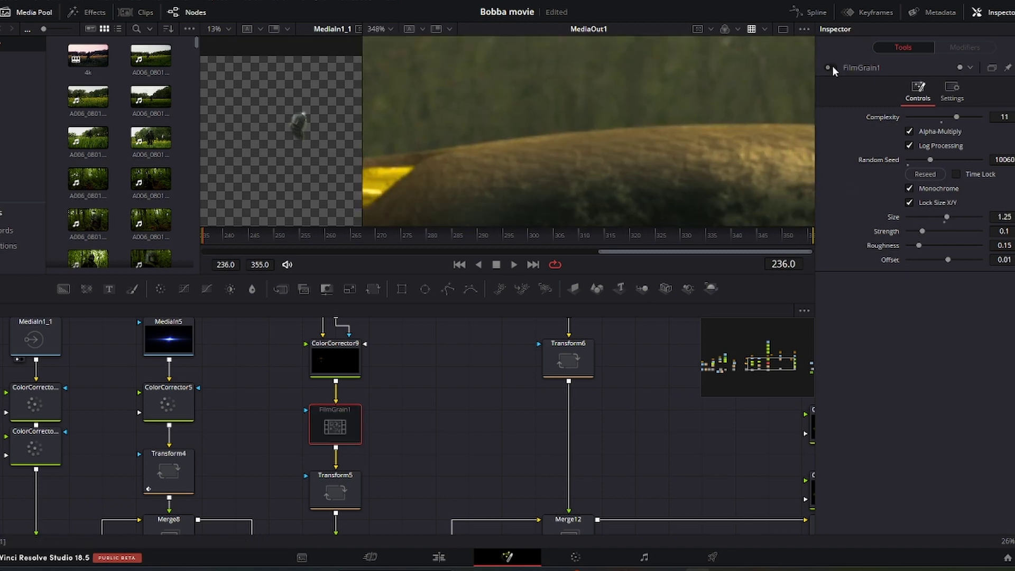
left_click(828, 67)
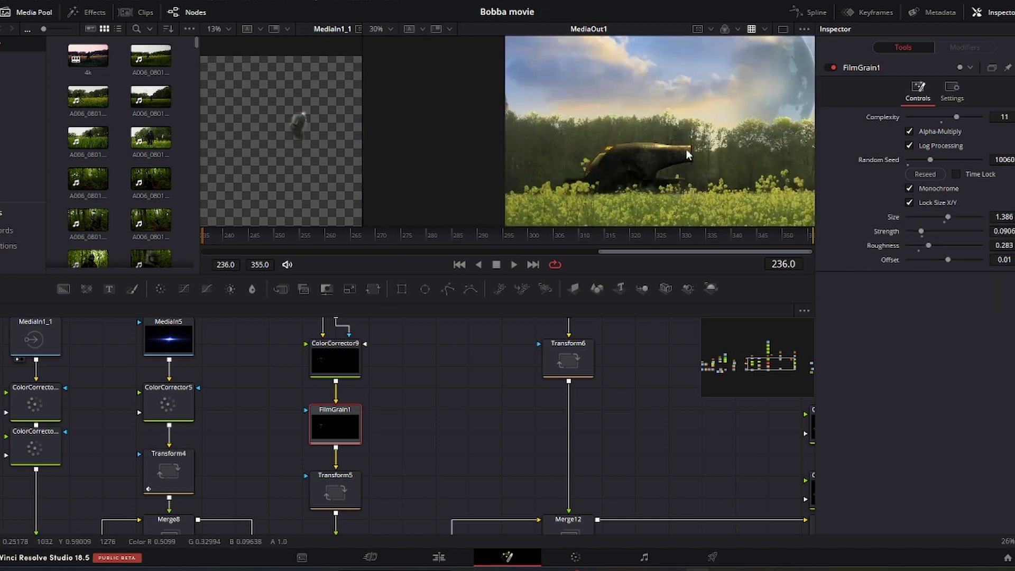
left_click(935, 116)
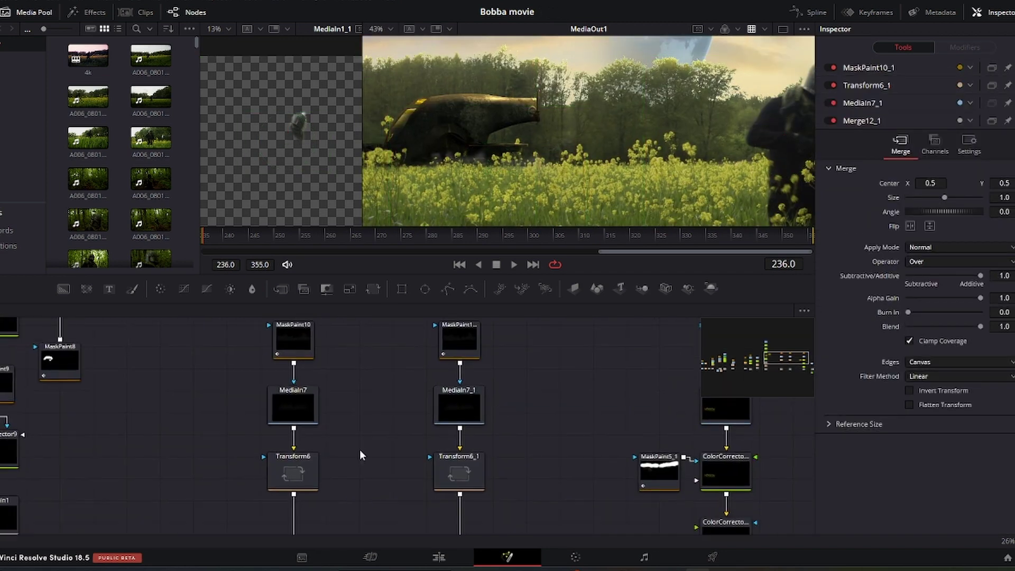
Add a paint mask above the MediaIn7_1 haze clip and paint extra haze
left_click(470, 420)
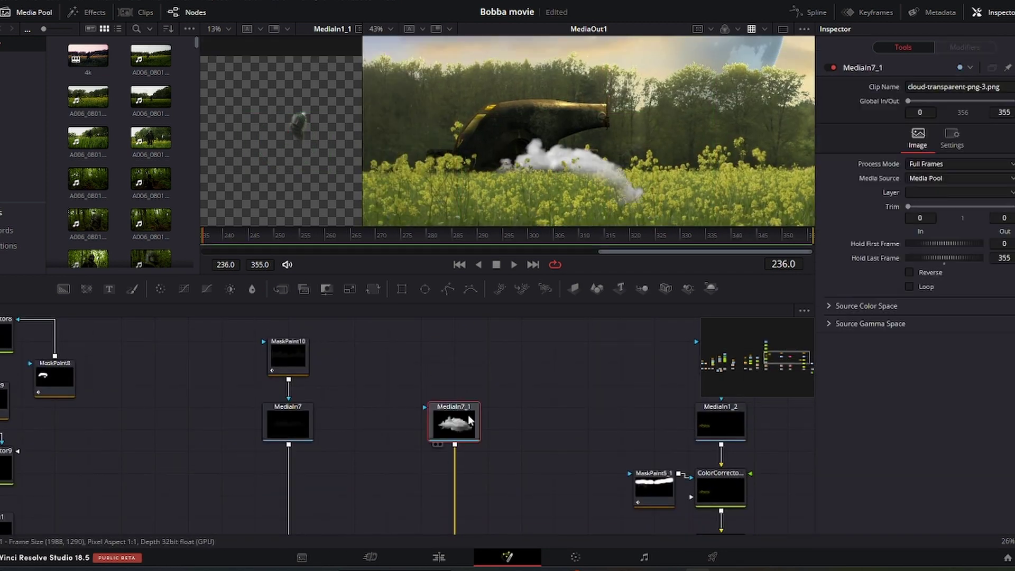
key("shift+space")
key("Return")
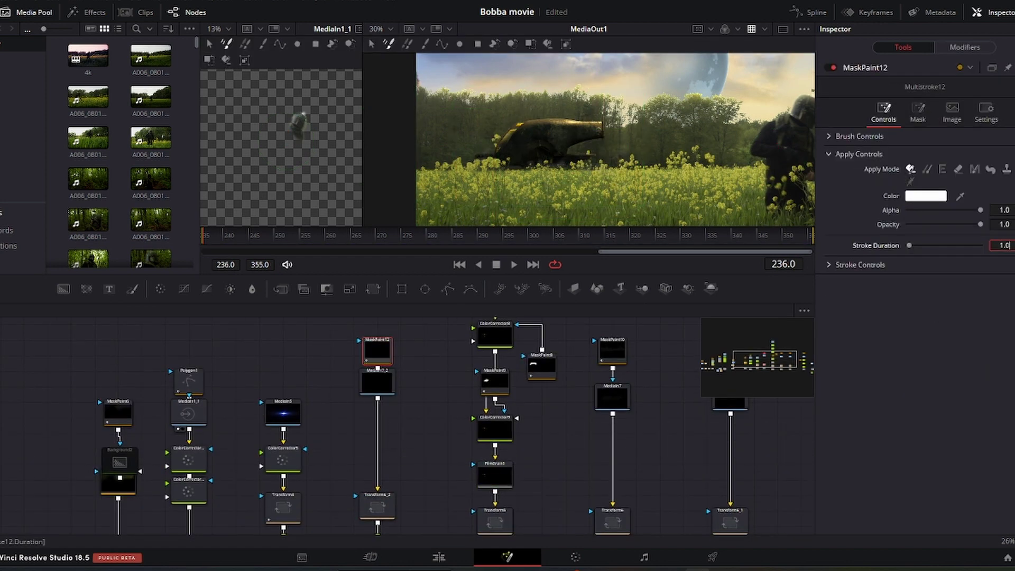
scroll(679, 201, "up", 3)
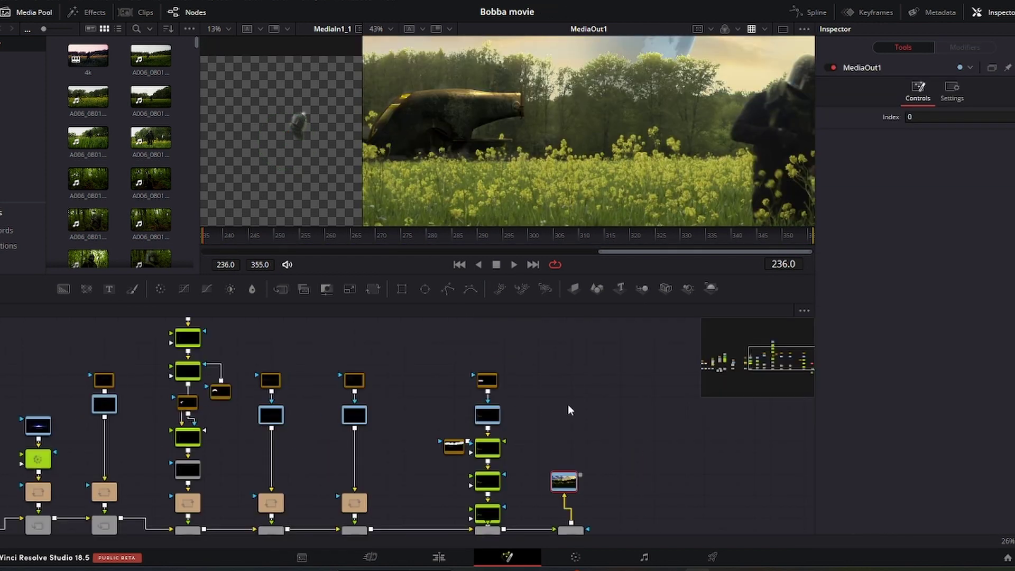
Add a yellow (#f8f800) Background layer at the final merge
left_click(697, 522)
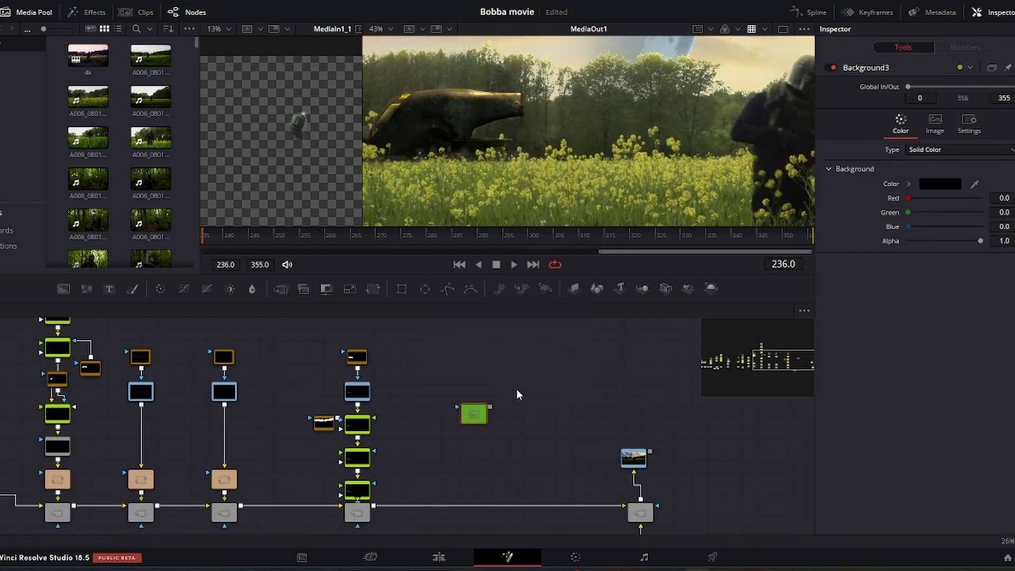
key("shift+space")
key("Escape")
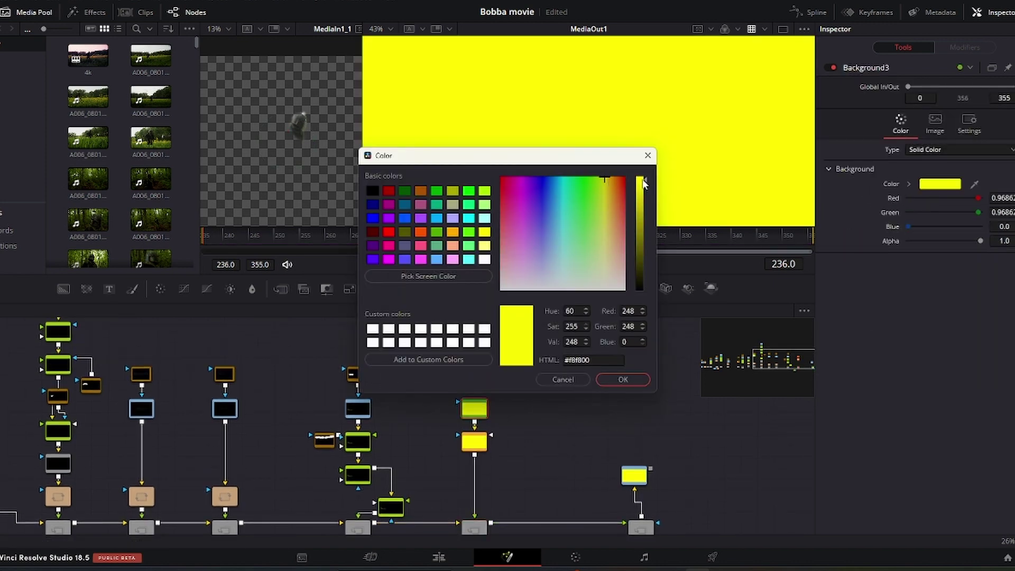
key("Return")
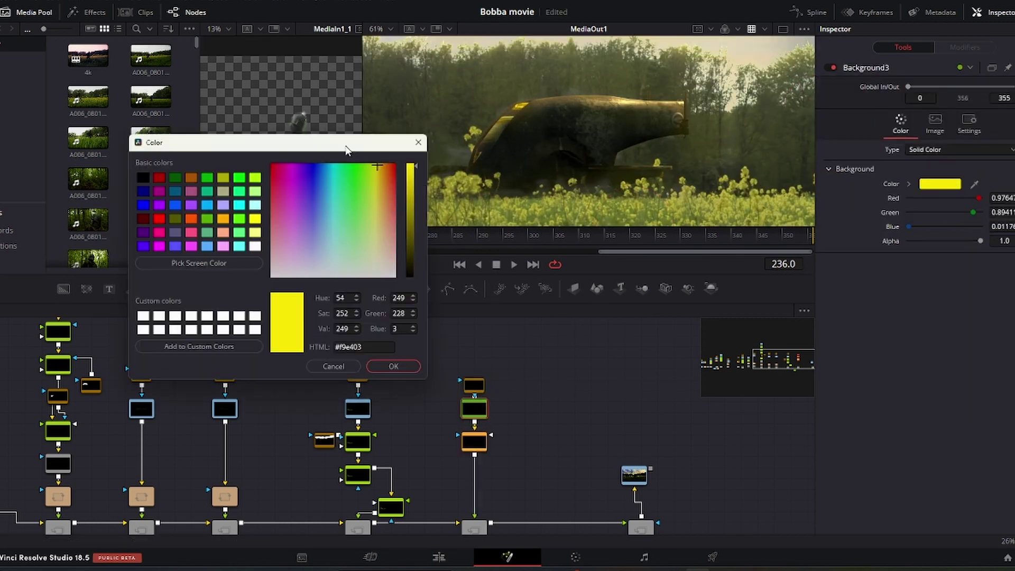
key("Return")
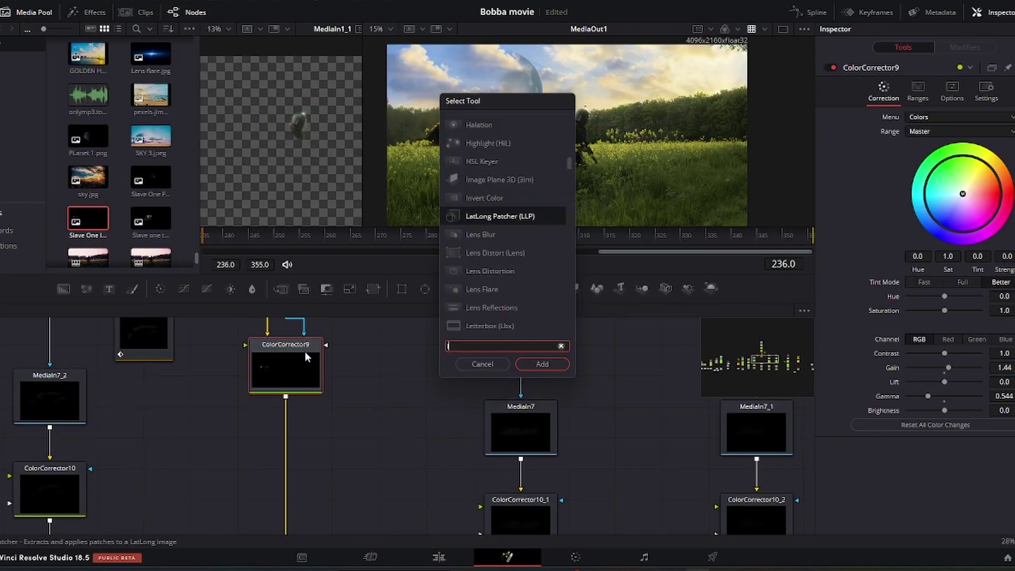
Search 'lens' and add a Lens Blur node to the spaceship composite
type("lens")
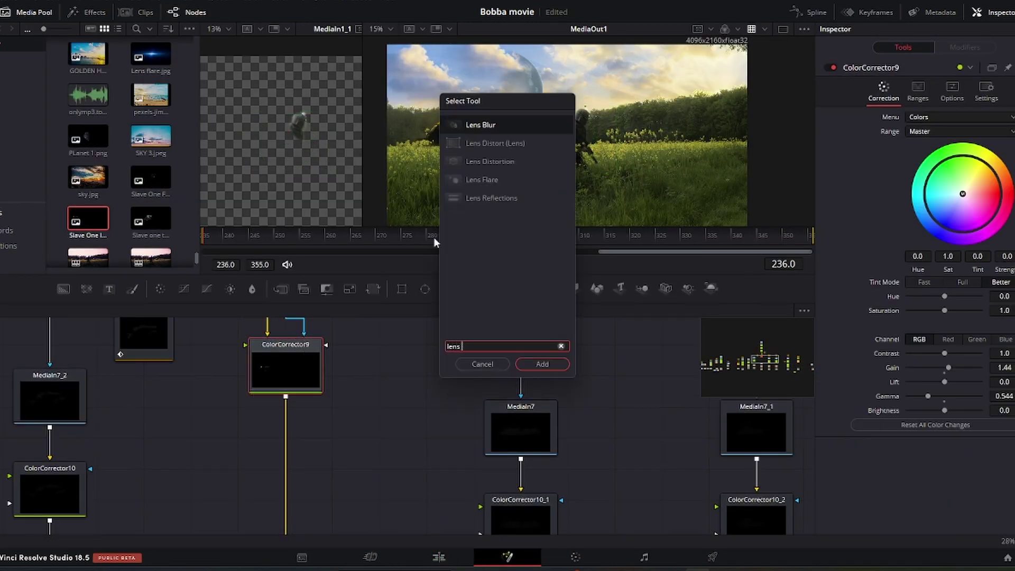
key("Return")
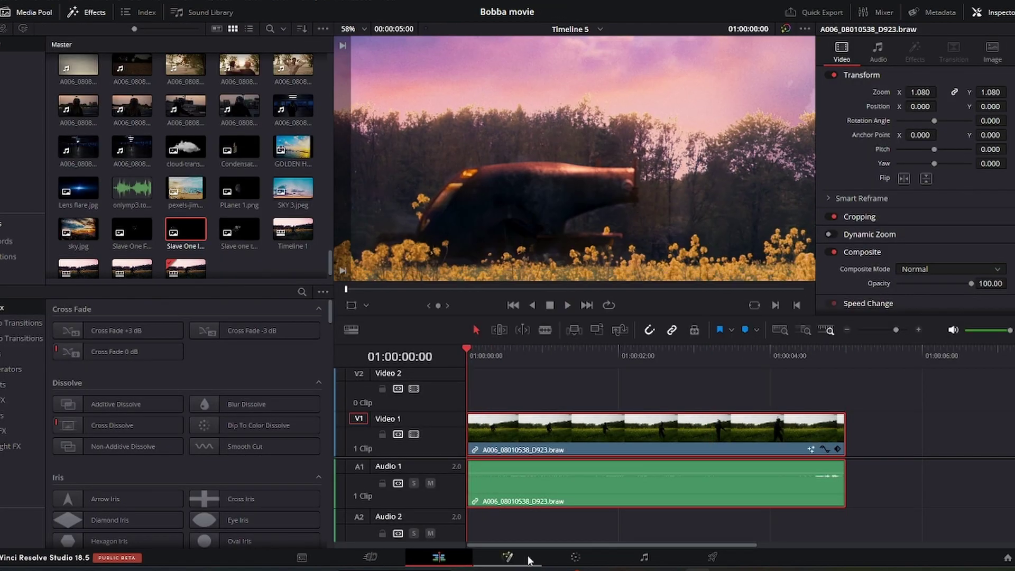
Go back through the Fusion page to the Color page to review the twelve-node grade
left_click(507, 557)
left_click(575, 557)
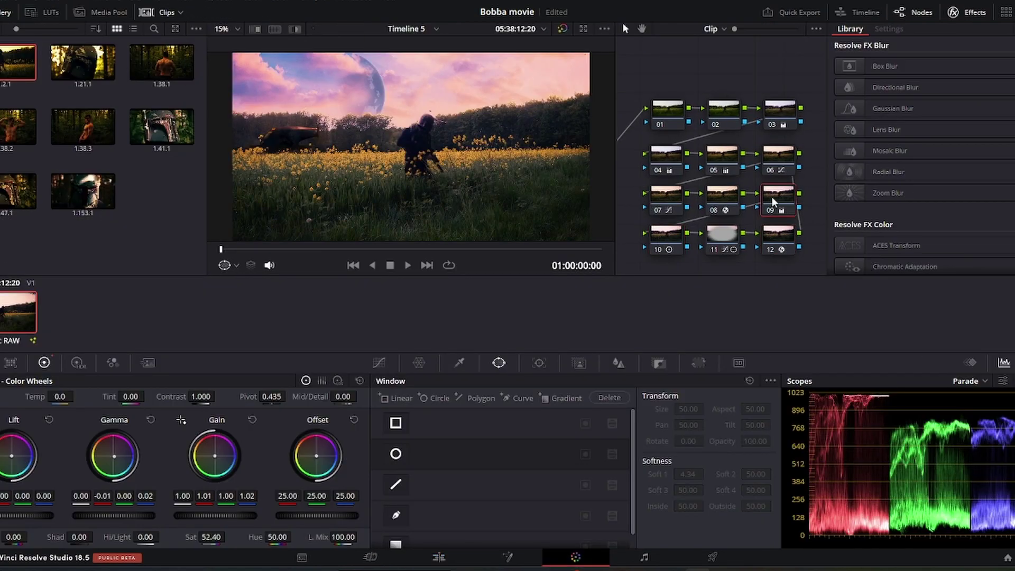